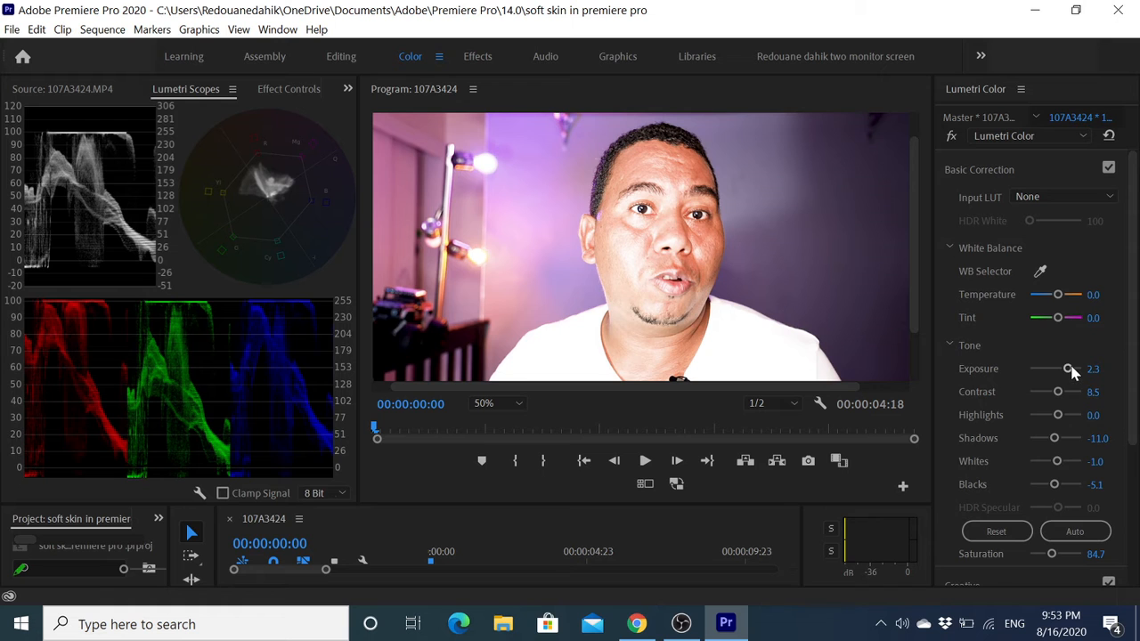
# - Set the clip's Exposure to -0.1, Blacks to 5.1, Highlights to -1.7 and Shadows to -22.0, and sample the white shirt for white balance
pyautogui.moveTo(1069, 369); pyautogui.dragTo(1056, 373)
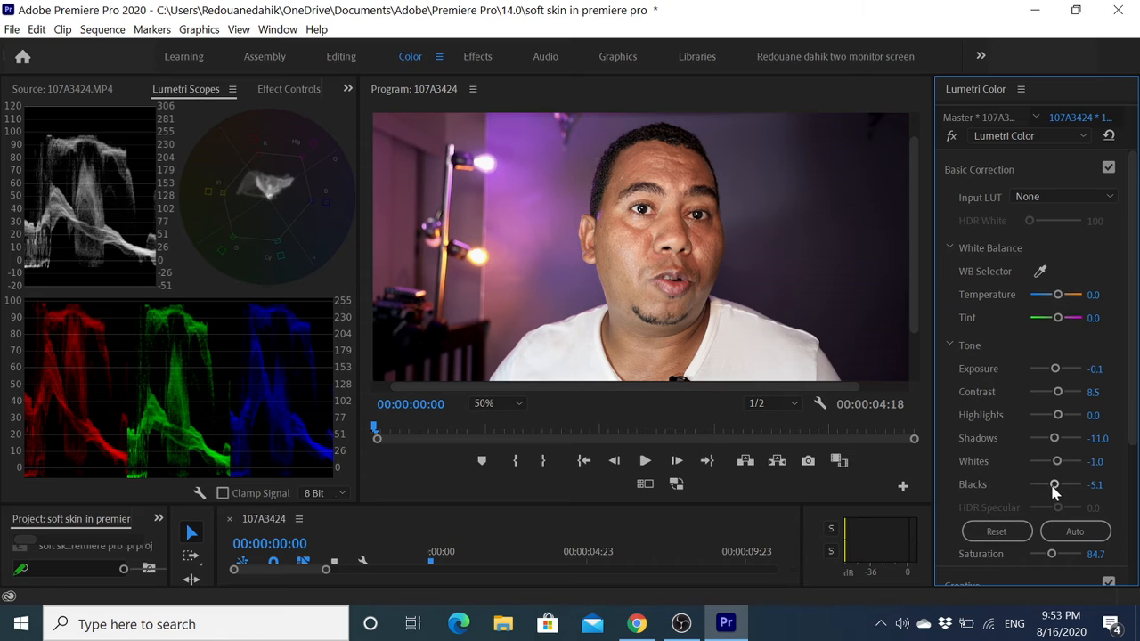
pyautogui.moveTo(1054, 490); pyautogui.dragTo(1058, 489)
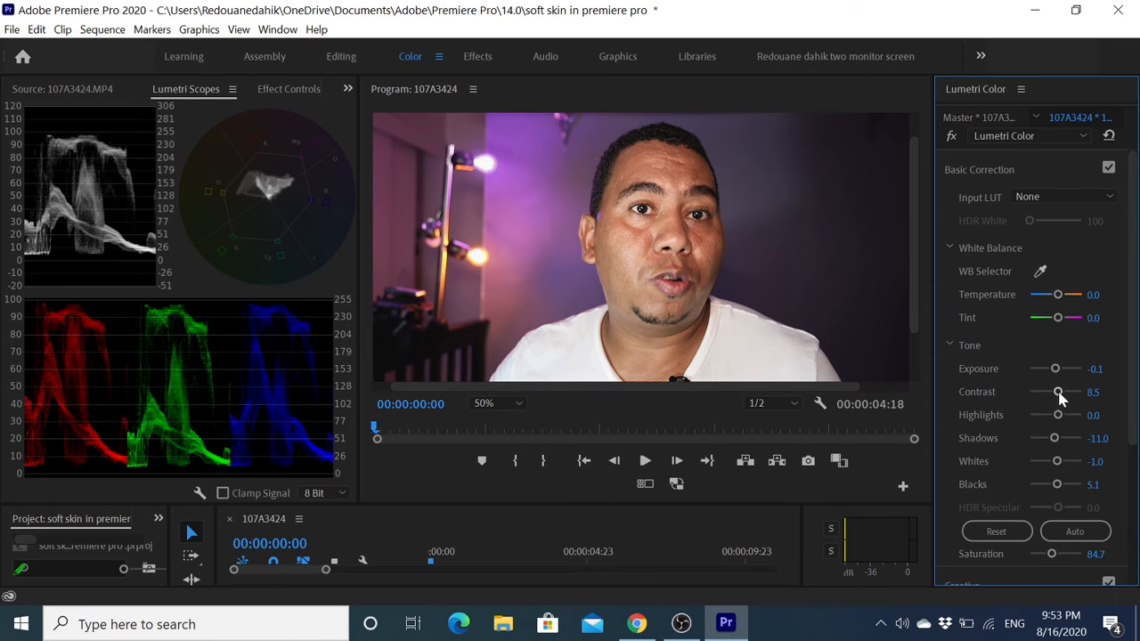
pyautogui.moveTo(1058, 421); pyautogui.dragTo(1055, 416)
pyautogui.moveTo(1054, 439); pyautogui.dragTo(1047, 438)
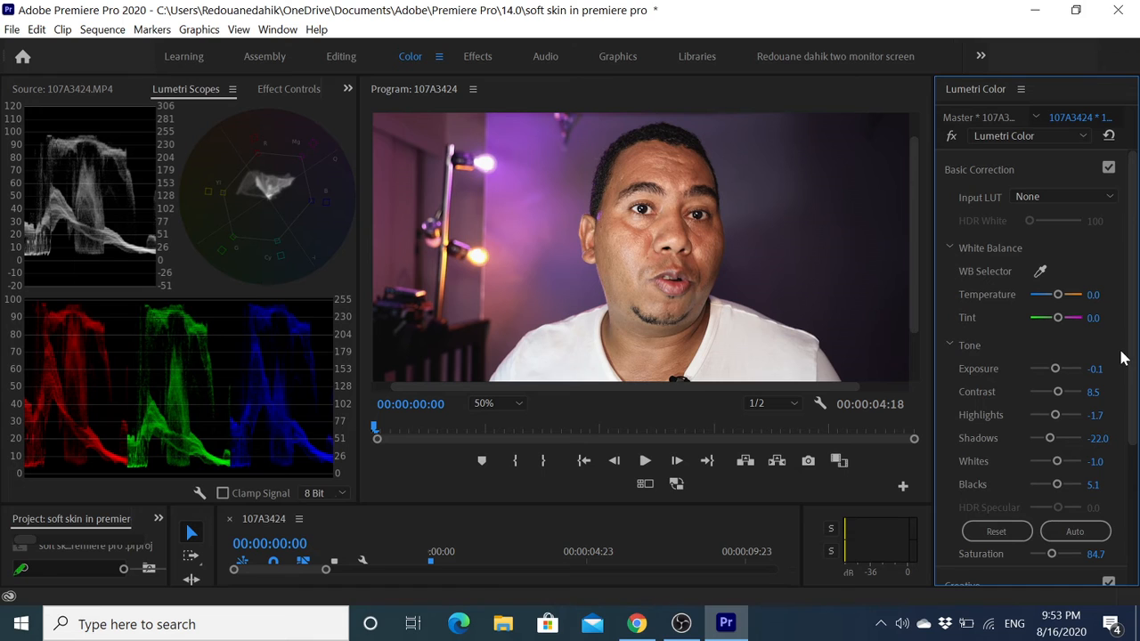
pyautogui.click(1039, 270)
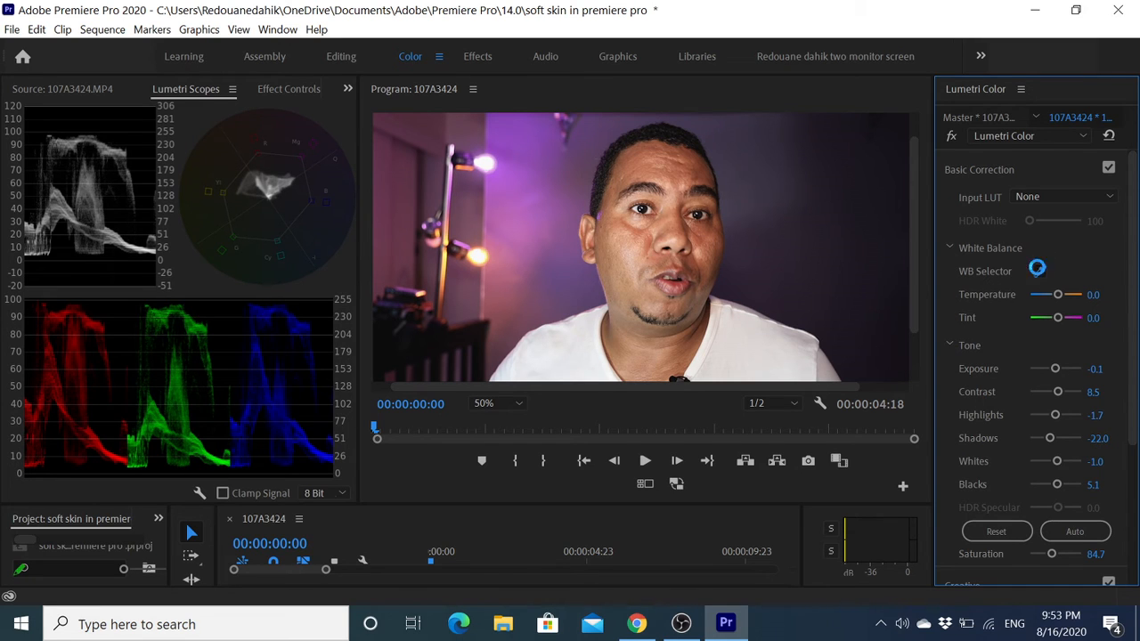
pyautogui.click(574, 363)
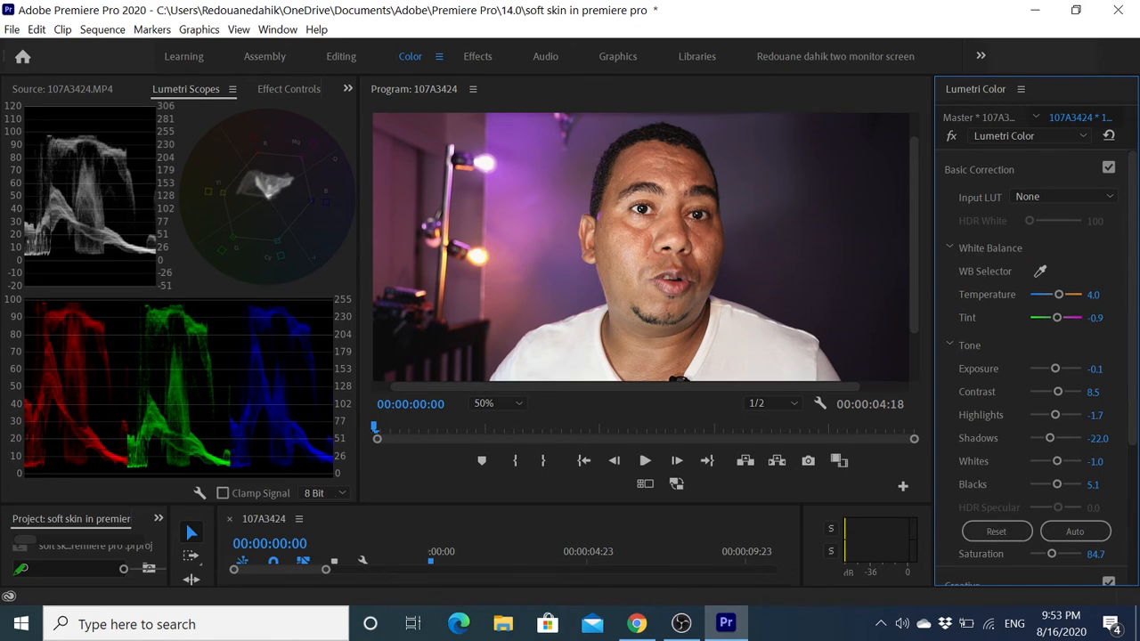
# - Key the skin tone in HSL Secondary by sampling the man's cheek as the set color, and dismiss the browser notification
pyautogui.scroll(-3, 1131, 360)
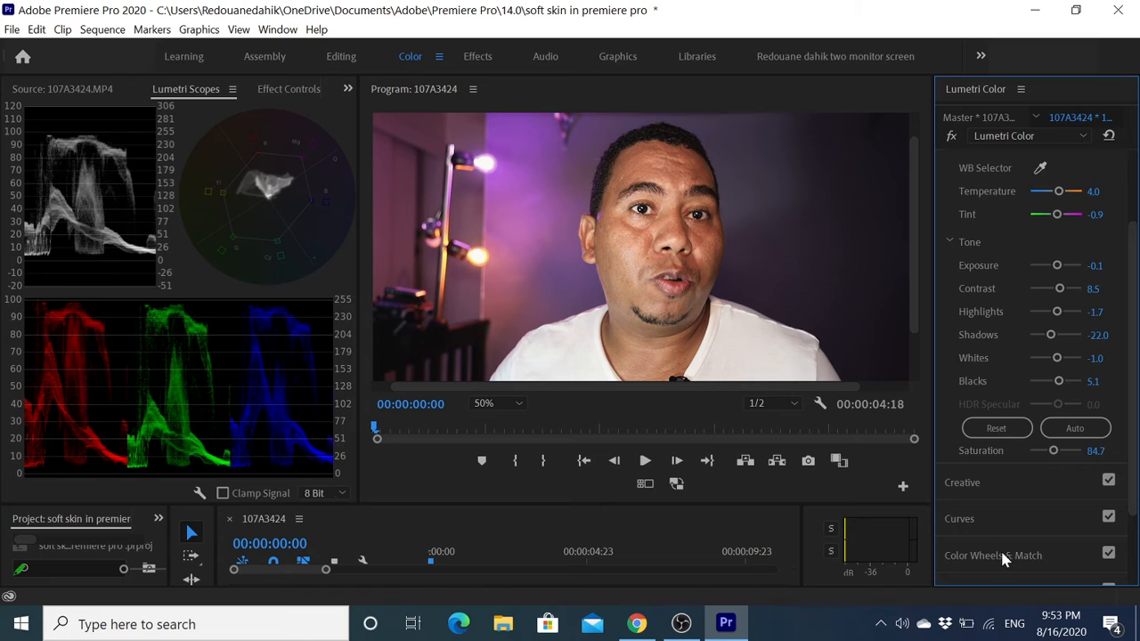
pyautogui.scroll(-3, 1001, 525)
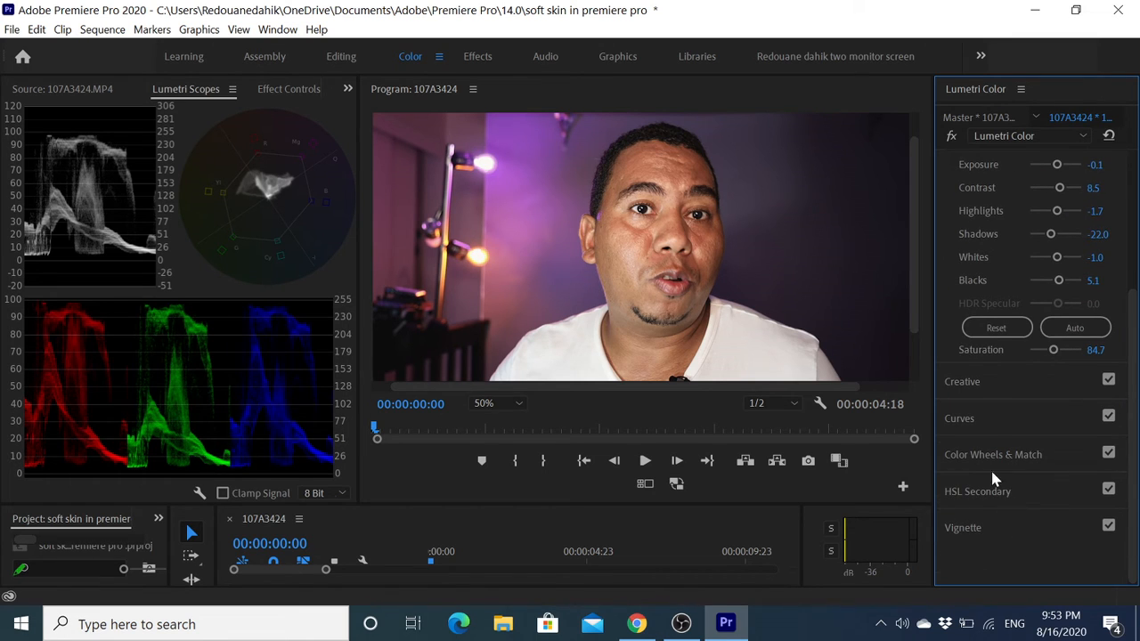
pyautogui.click(991, 492)
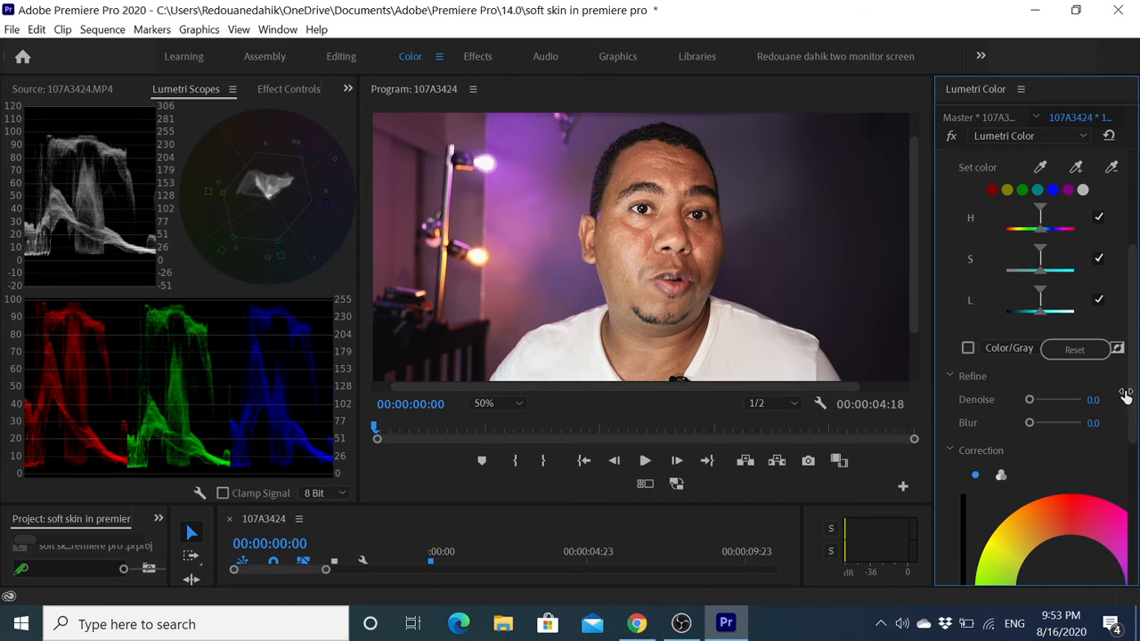
pyautogui.moveTo(1136, 355); pyautogui.dragTo(1136, 312)
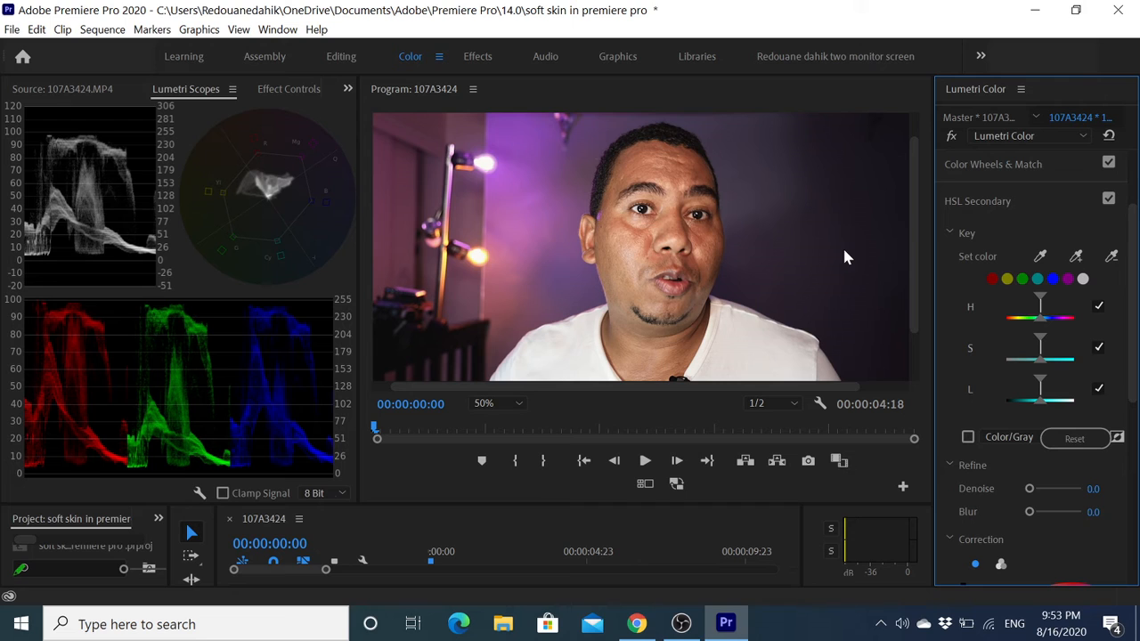
pyautogui.click(1040, 256)
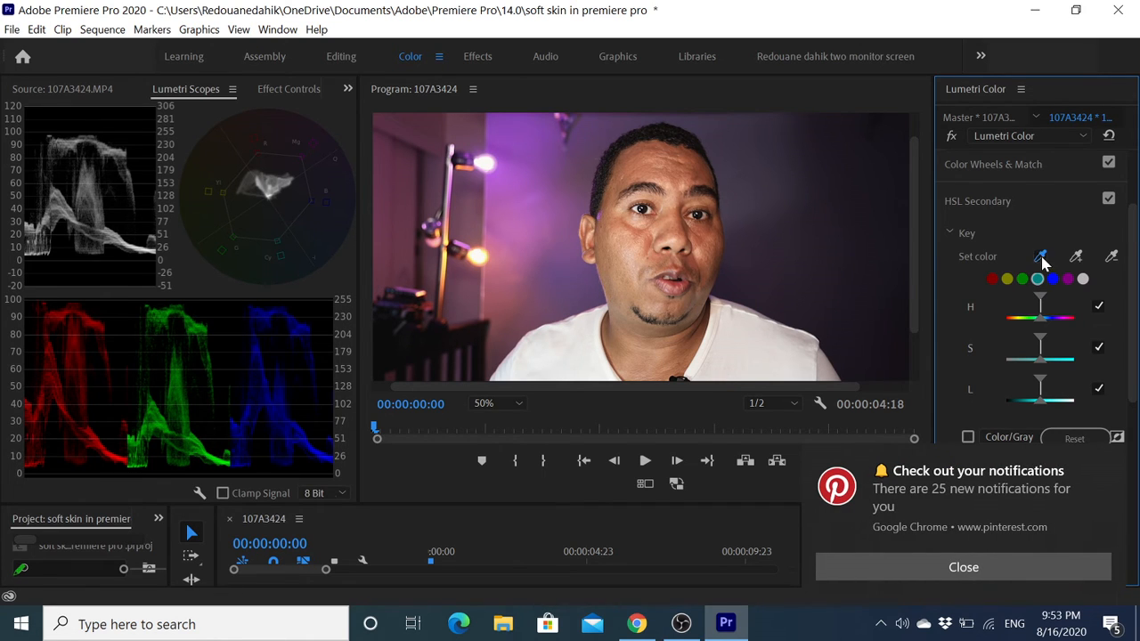
pyautogui.click(710, 237)
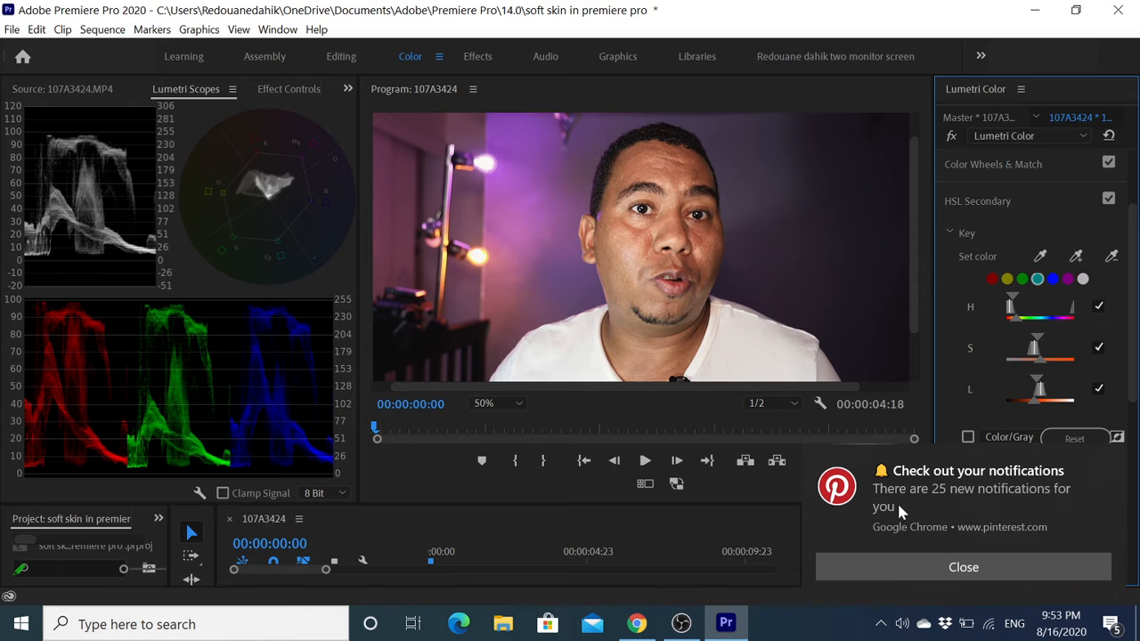
pyautogui.click(983, 569)
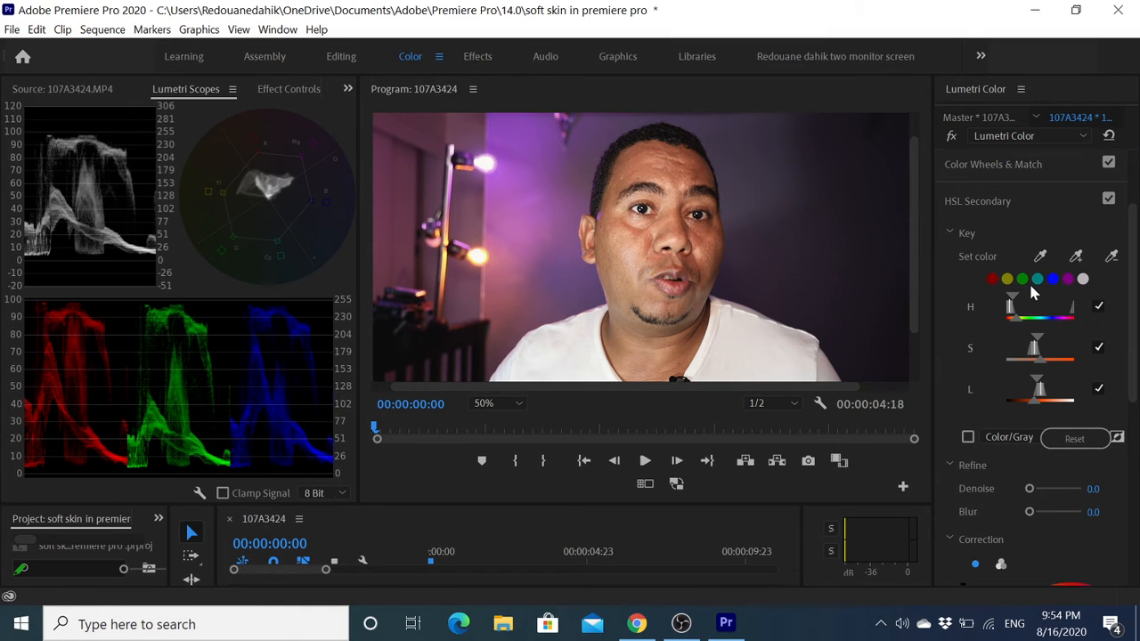
# - Preview the skin key in Color/Gray and widen its saturation and luminance ranges to cover more of the face
pyautogui.click(968, 437)
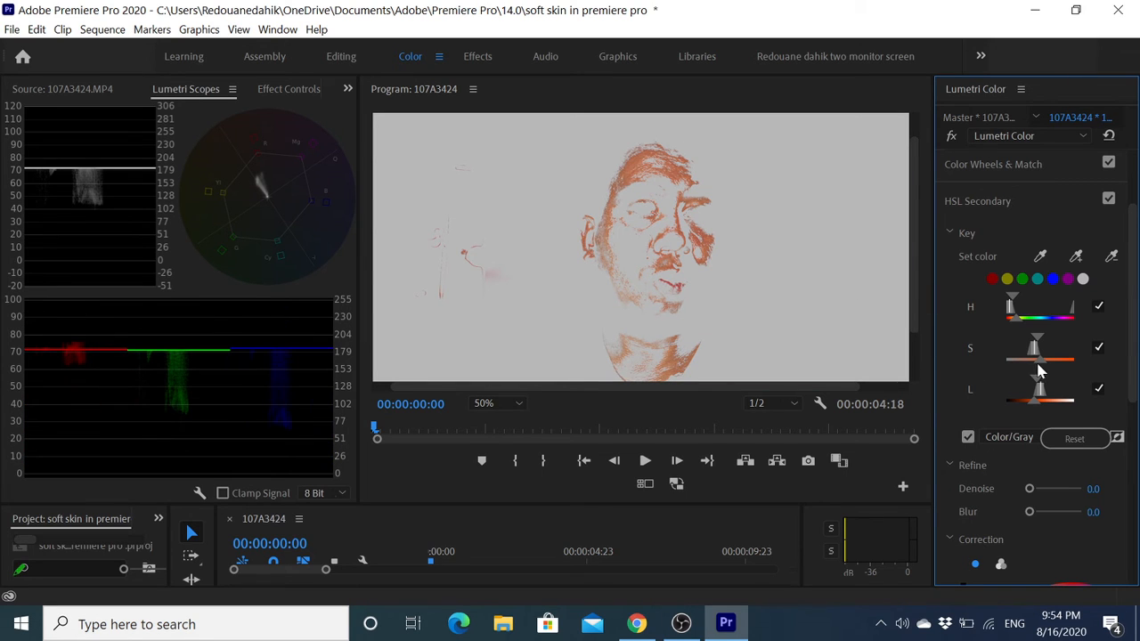
pyautogui.moveTo(1040, 369); pyautogui.dragTo(1054, 364)
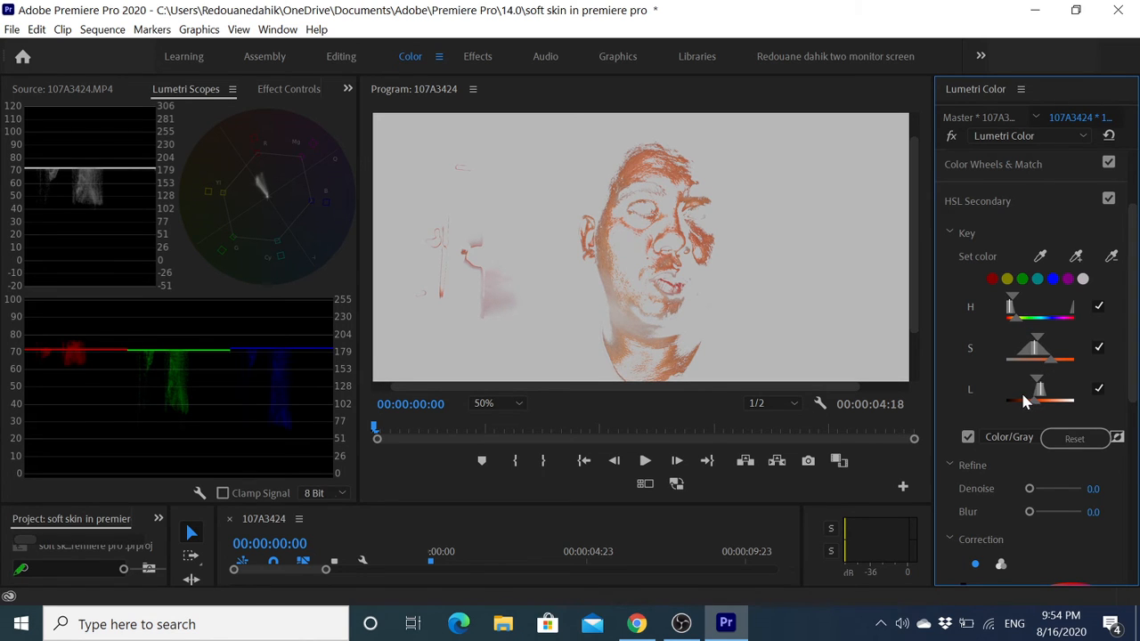
pyautogui.moveTo(1014, 395)
pyautogui.mouseDown()
pyautogui.moveTo(1036, 402)
pyautogui.moveTo(1012, 395)
pyautogui.mouseUp()
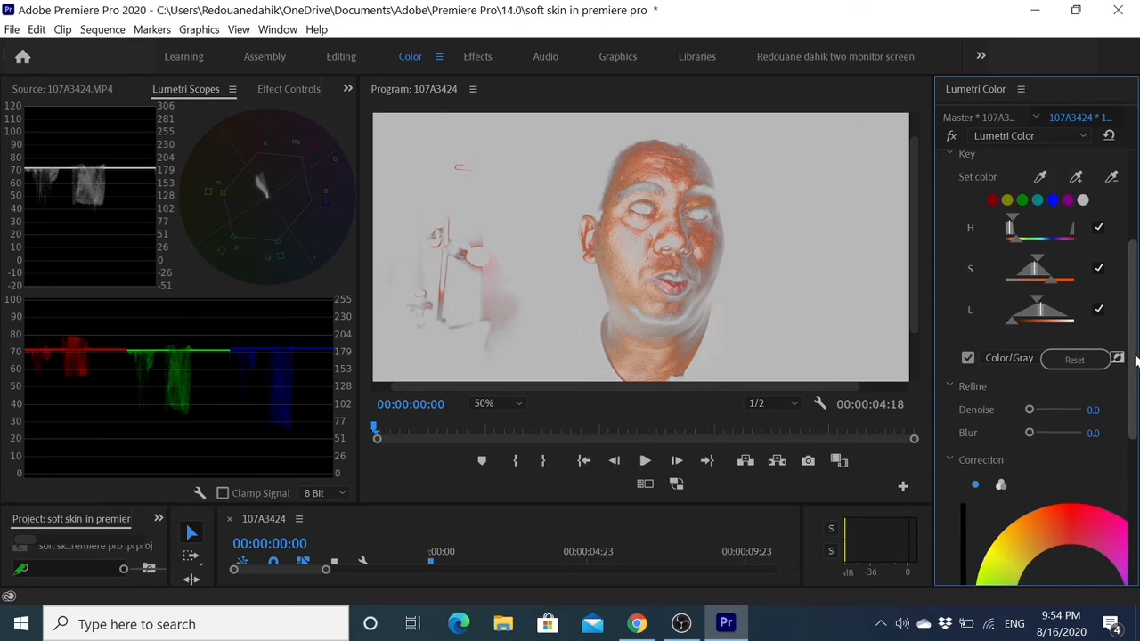
# - Turn off the Color/Gray preview and refine the skin key with Denoise 39.0 and Blur 13.2
pyautogui.scroll(-5, 1131, 328)
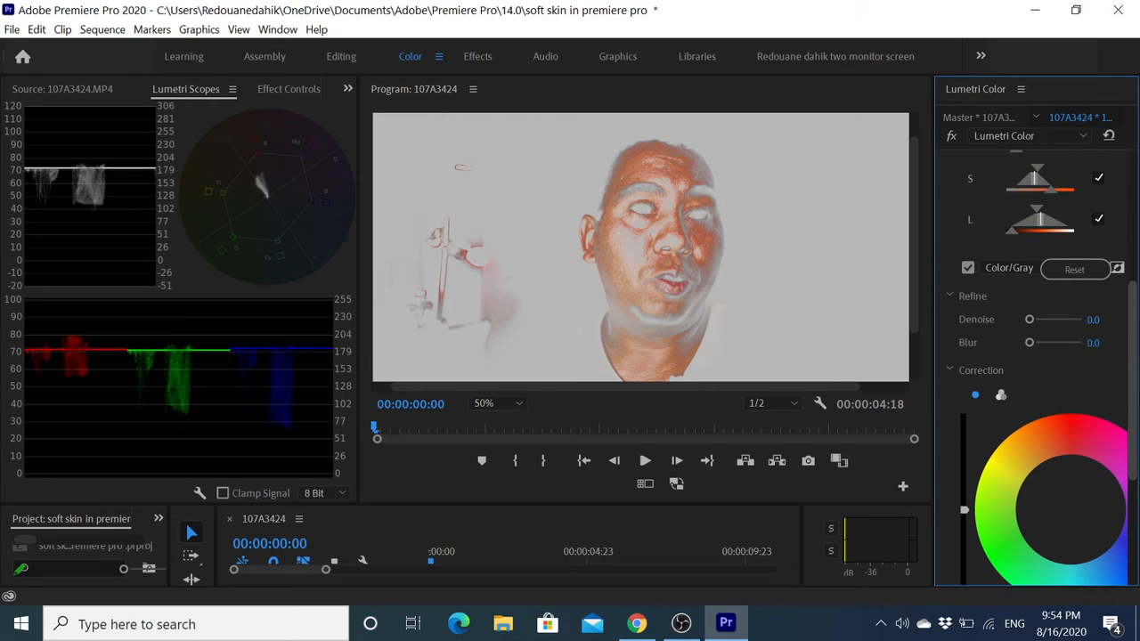
pyautogui.click(968, 267)
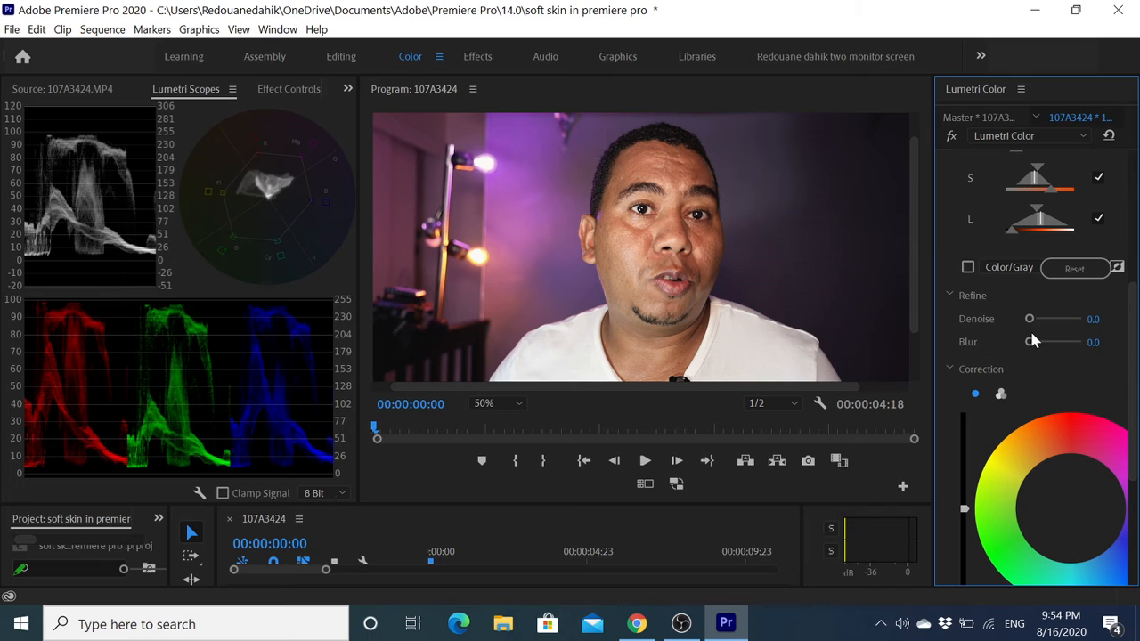
pyautogui.moveTo(1030, 326); pyautogui.dragTo(1054, 347)
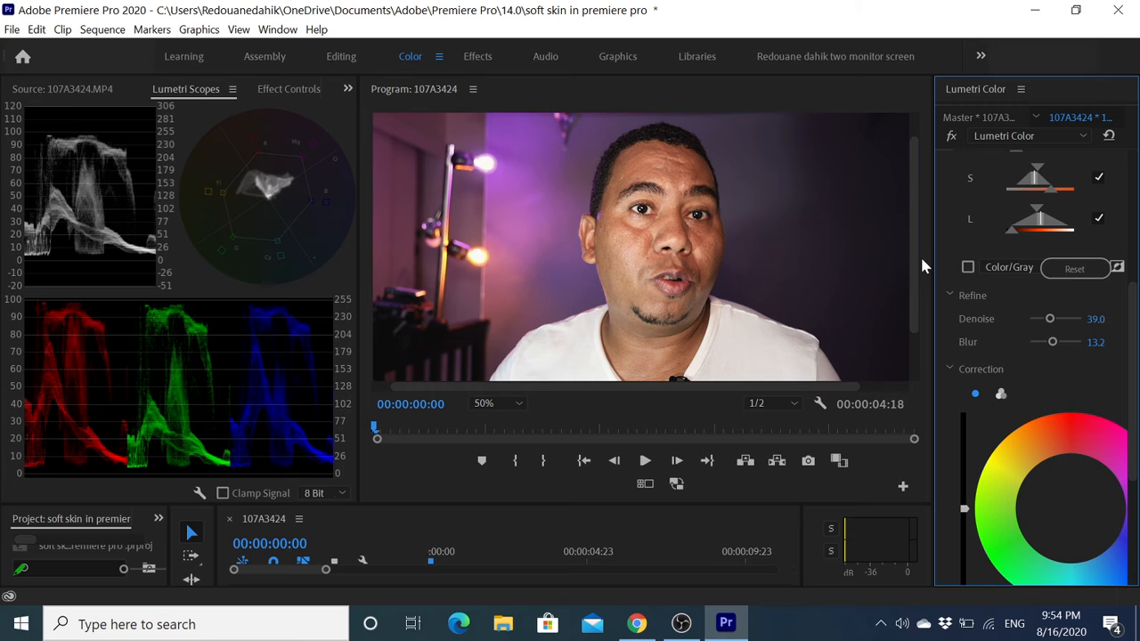
# - Soften the keyed skin by setting Sharpen to -42.4 in the HSL Secondary correction
pyautogui.scroll(-5, 1068, 401)
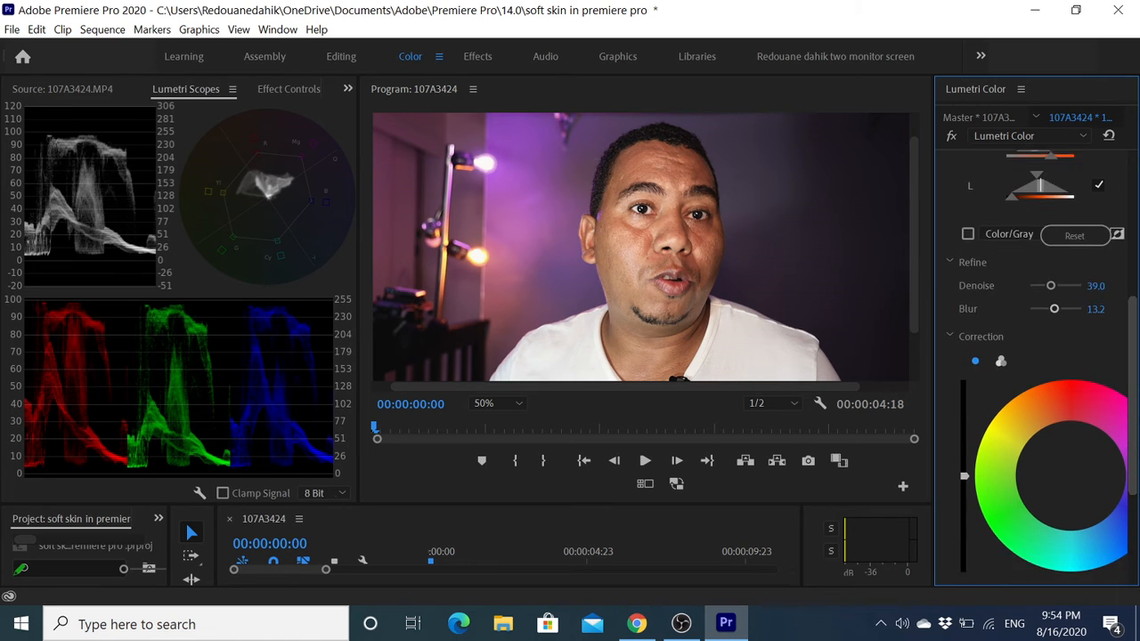
pyautogui.scroll(-1, 997, 499)
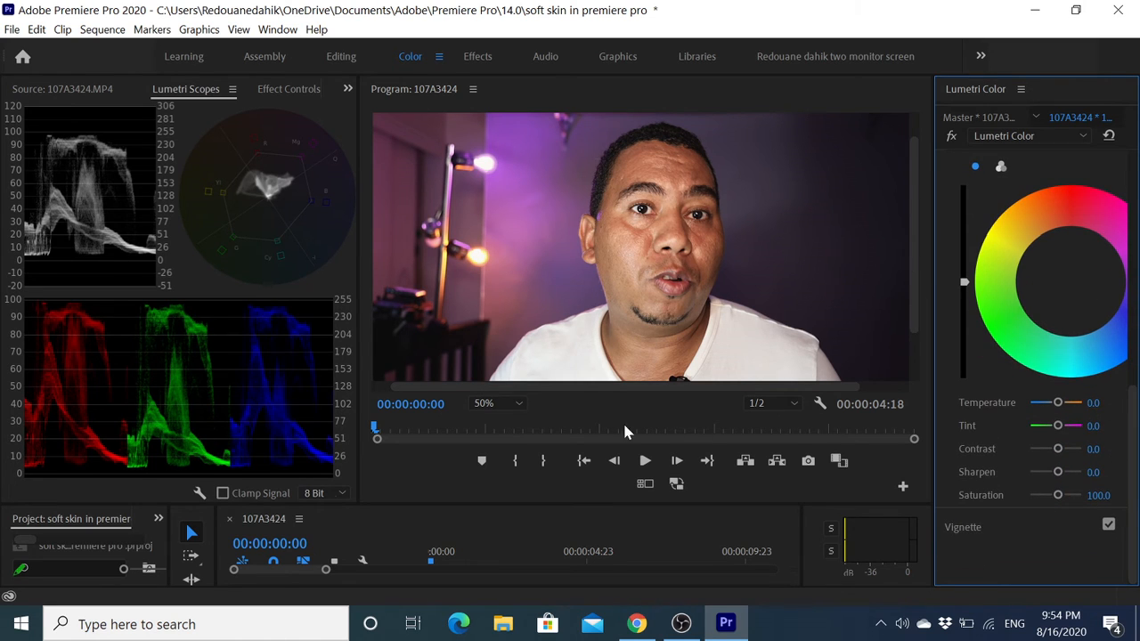
pyautogui.click(504, 404)
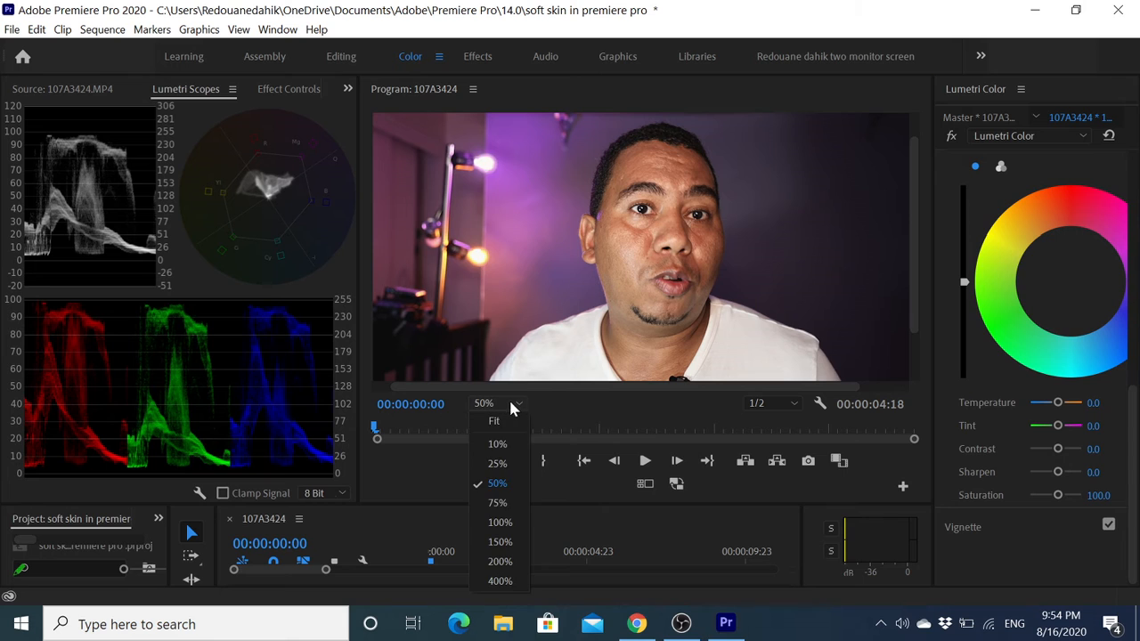
pyautogui.click(513, 506)
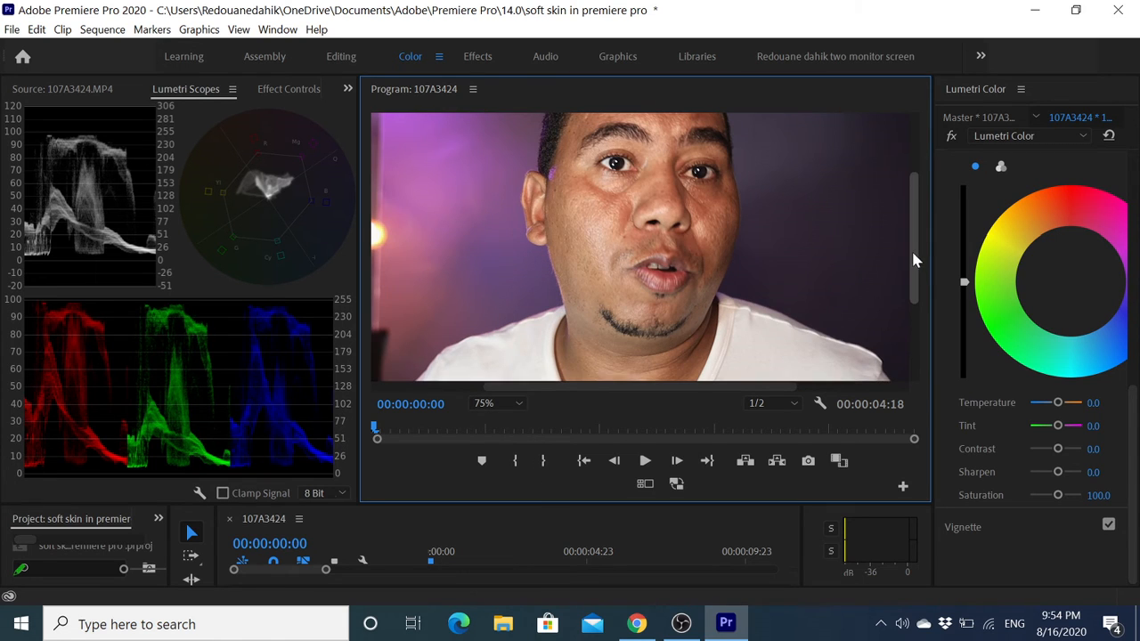
pyautogui.moveTo(914, 259); pyautogui.dragTo(913, 221)
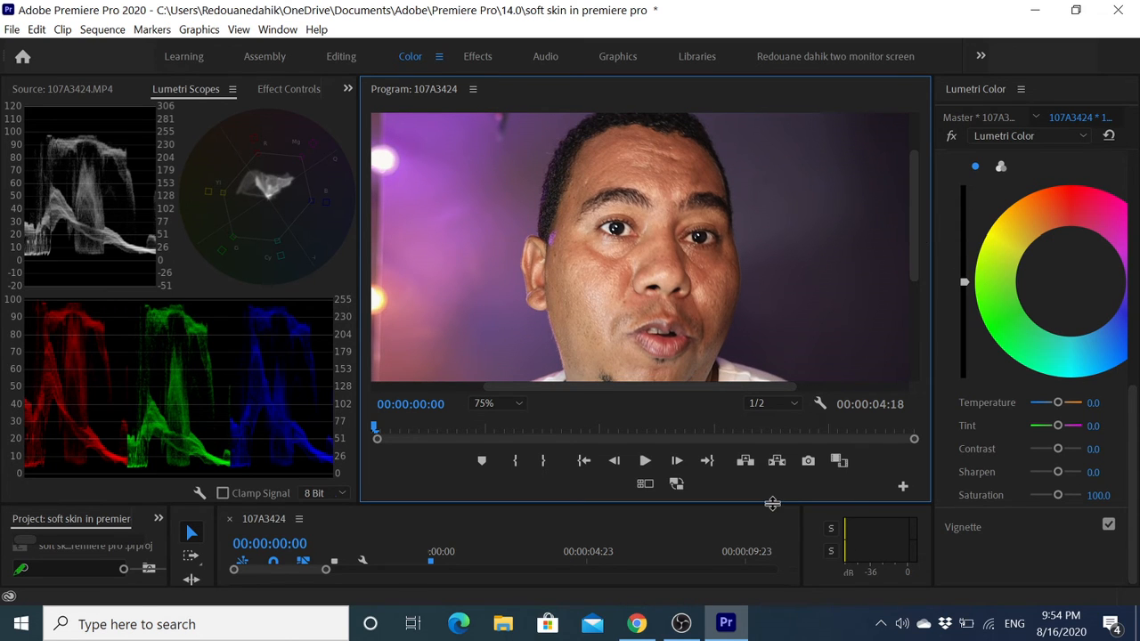
pyautogui.moveTo(771, 504); pyautogui.dragTo(793, 542)
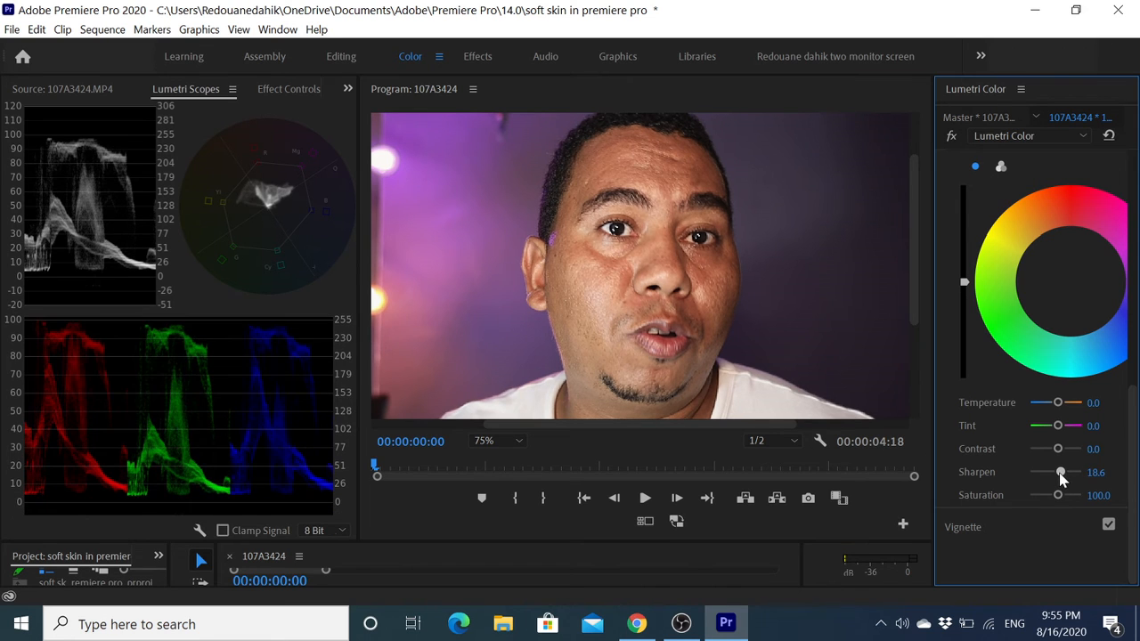
pyautogui.moveTo(1060, 477); pyautogui.dragTo(1071, 477)
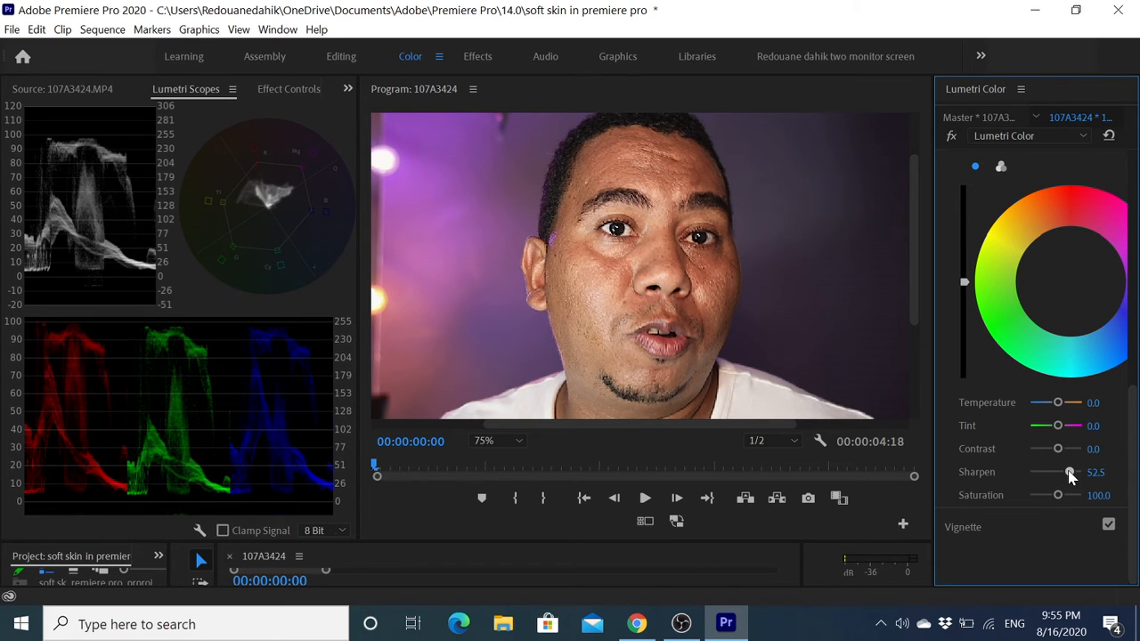
pyautogui.moveTo(1070, 476); pyautogui.dragTo(1053, 477)
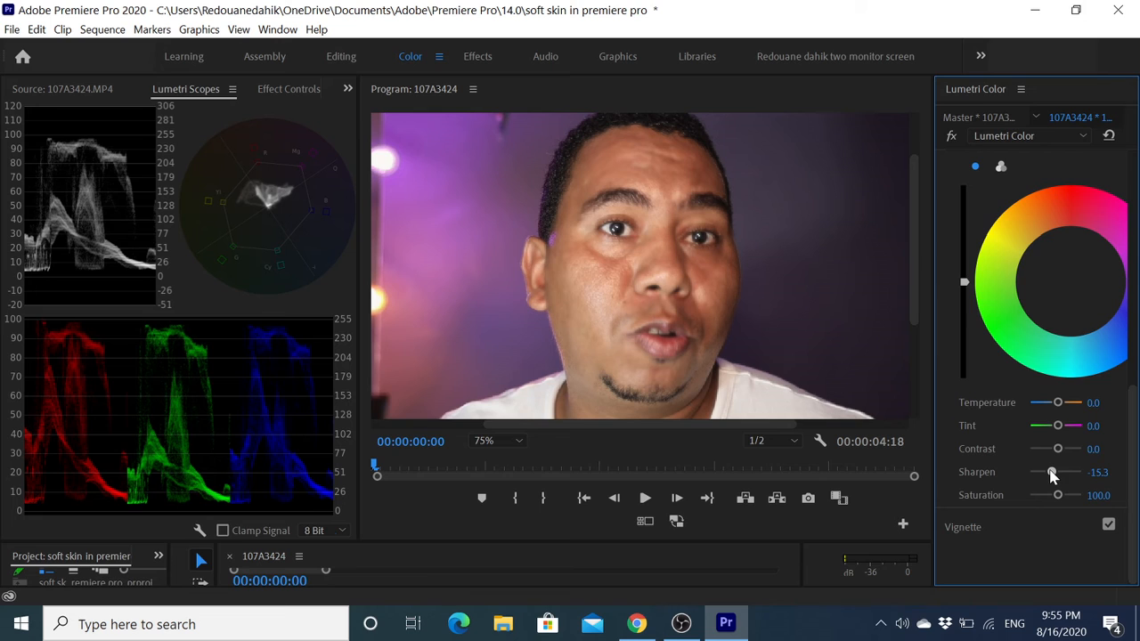
pyautogui.moveTo(1052, 477); pyautogui.dragTo(1049, 478)
pyautogui.moveTo(1049, 478); pyautogui.dragTo(1043, 473)
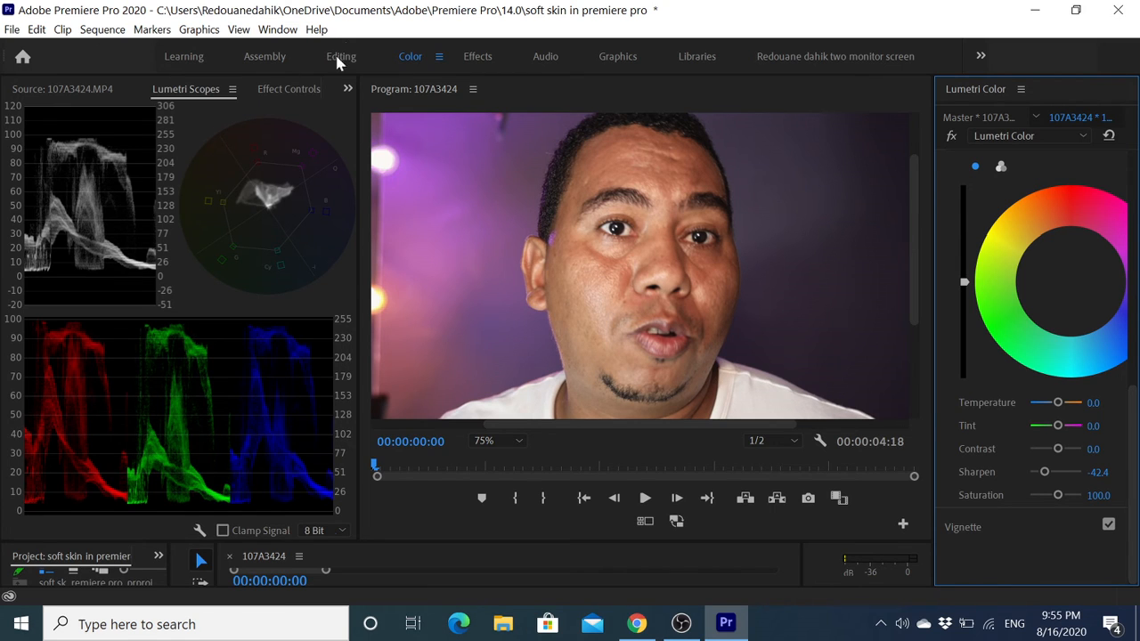
# - Draw a closed triangular opacity mask with the Pen tool over the cheek below the eye beside the visible ear
pyautogui.click(294, 93)
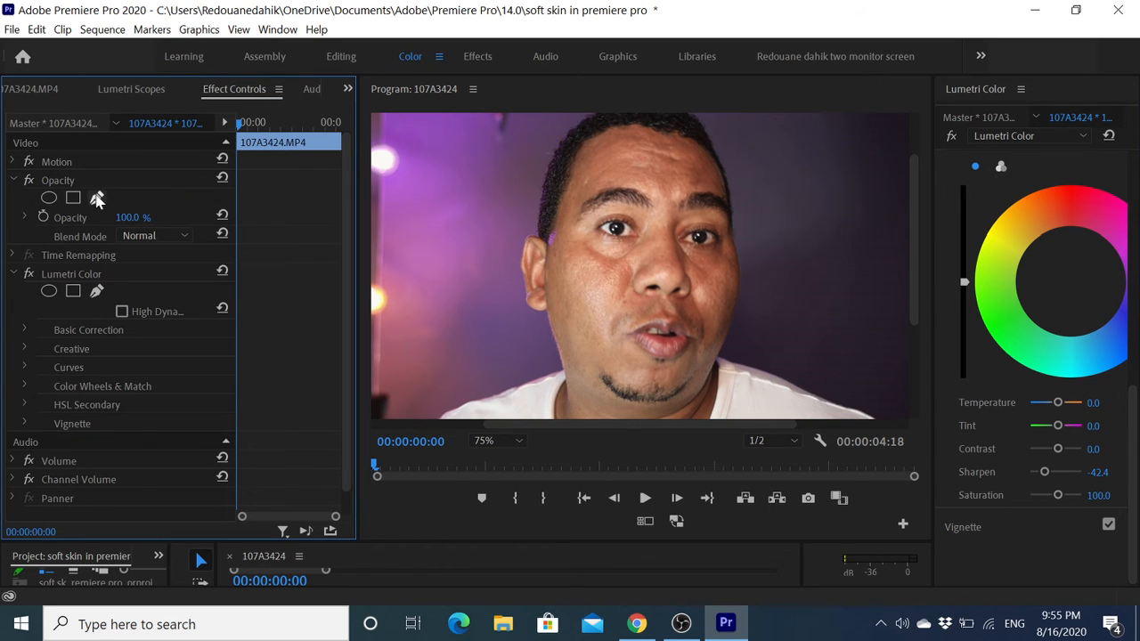
pyautogui.click(96, 197)
pyautogui.click(627, 256)
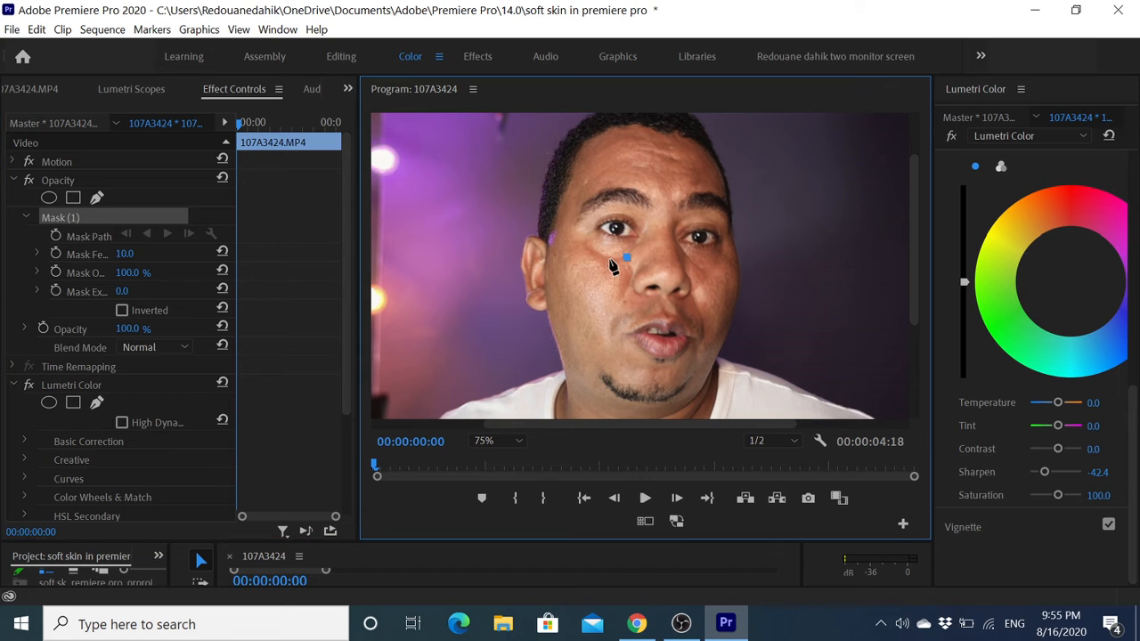
pyautogui.click(564, 252)
pyautogui.click(585, 316)
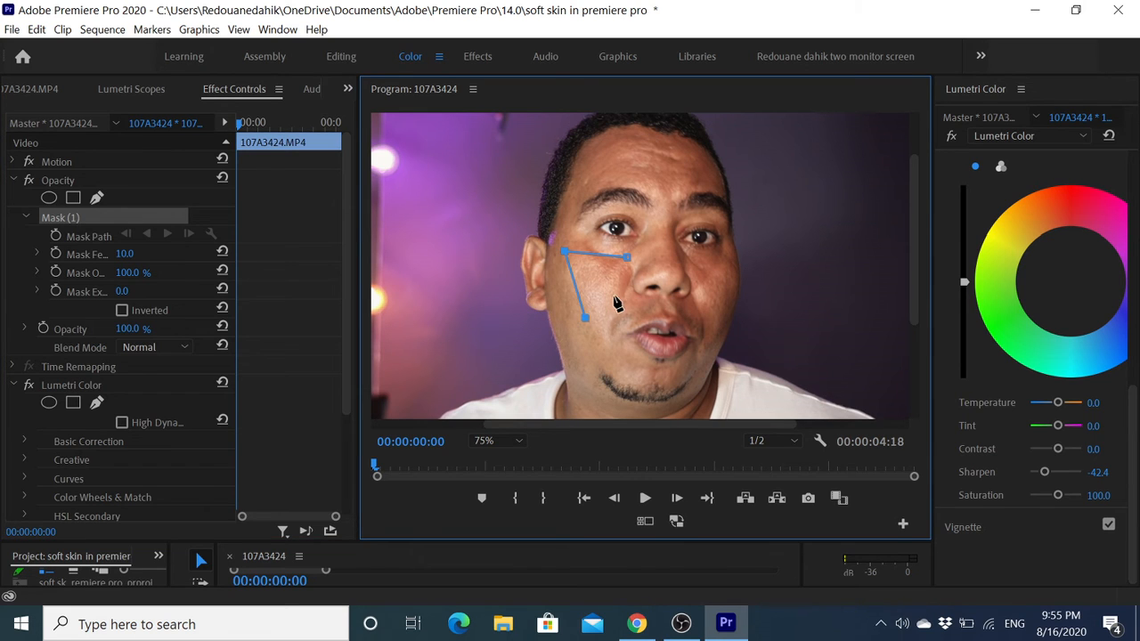
pyautogui.click(627, 257)
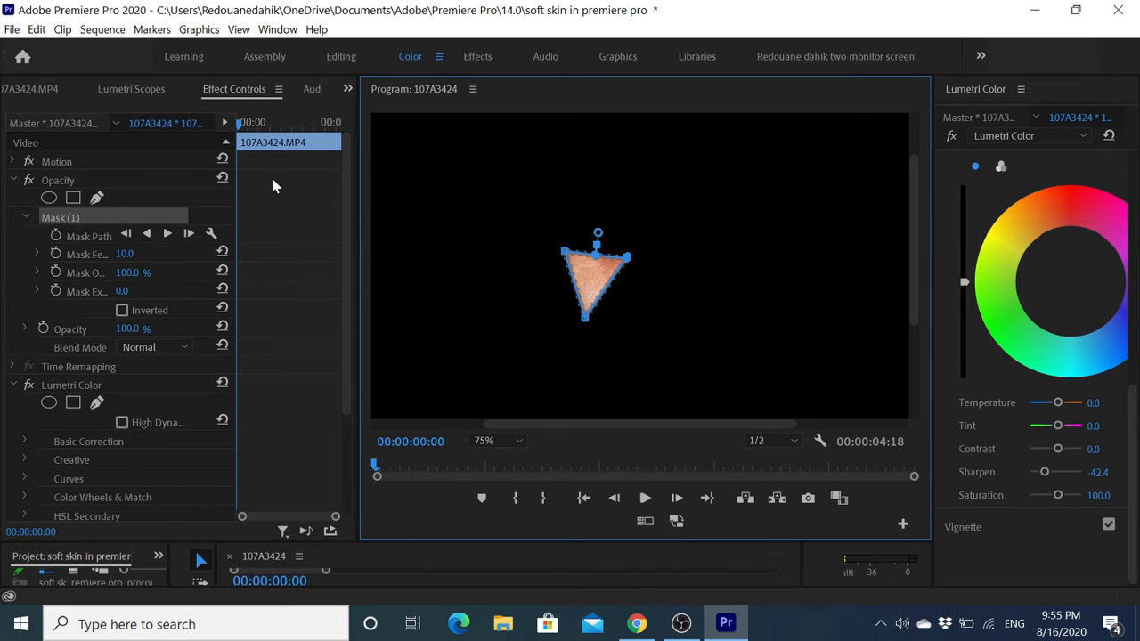
# - Adjust the HSL Secondary Tint to 5.1 against the vectorscope's skin tone line, and return to the clip's effect settings
pyautogui.click(129, 90)
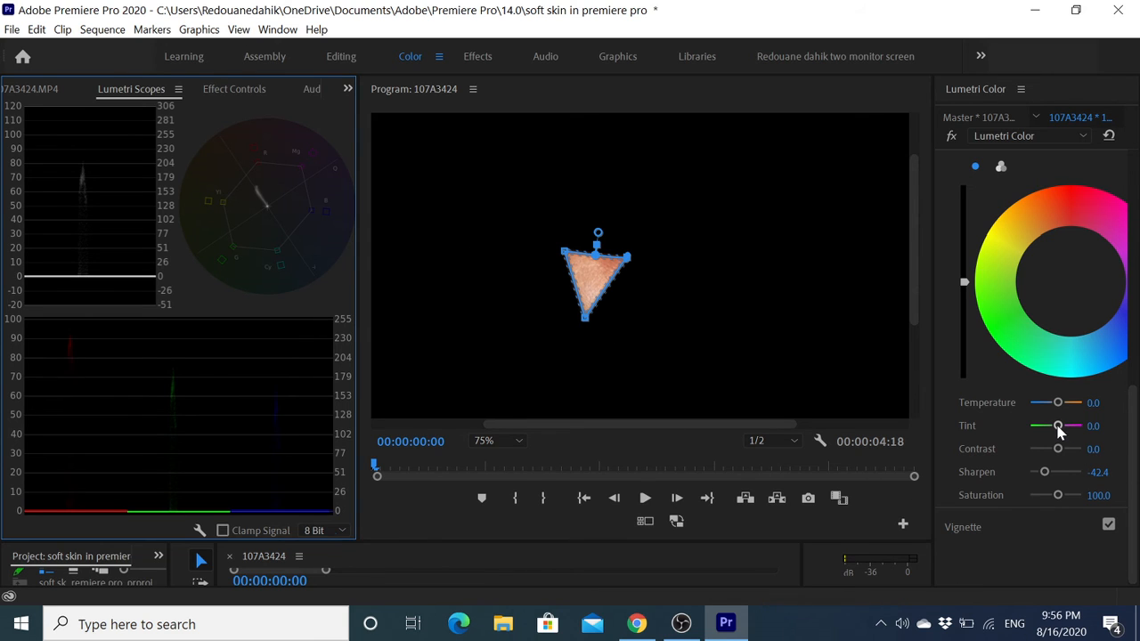
pyautogui.moveTo(1058, 432); pyautogui.dragTo(1087, 435)
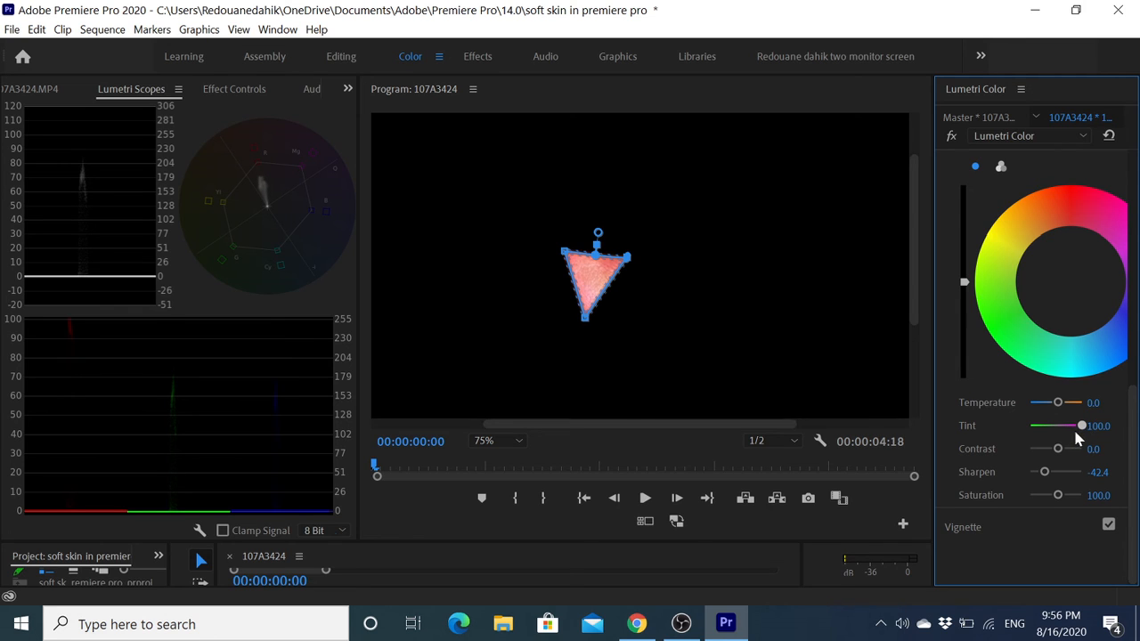
pyautogui.moveTo(1078, 427); pyautogui.dragTo(1056, 439)
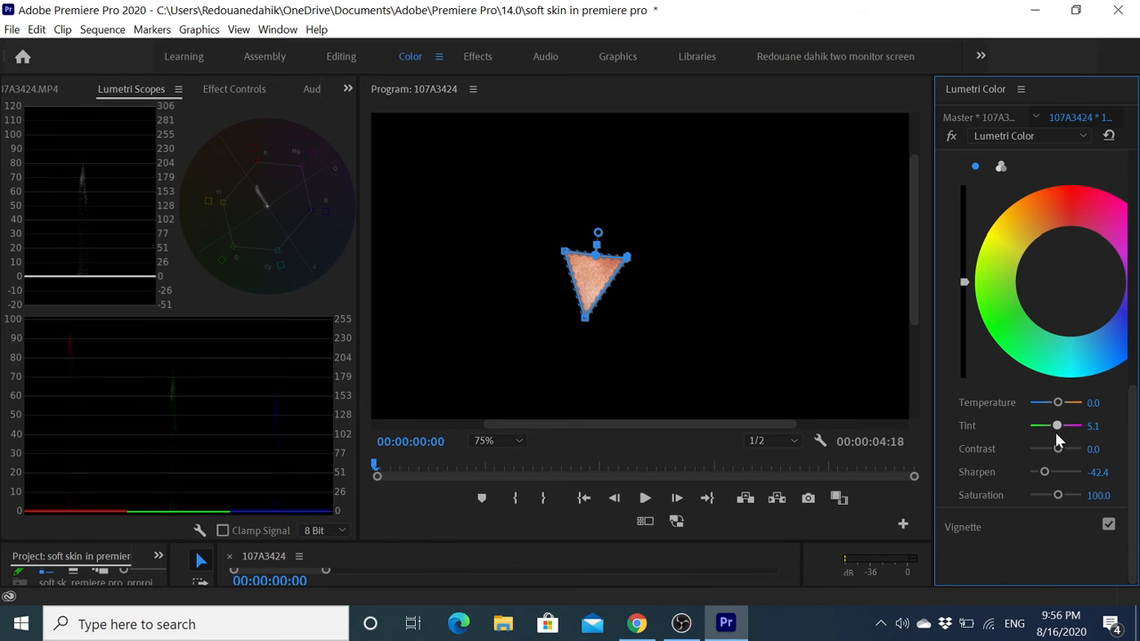
pyautogui.click(233, 92)
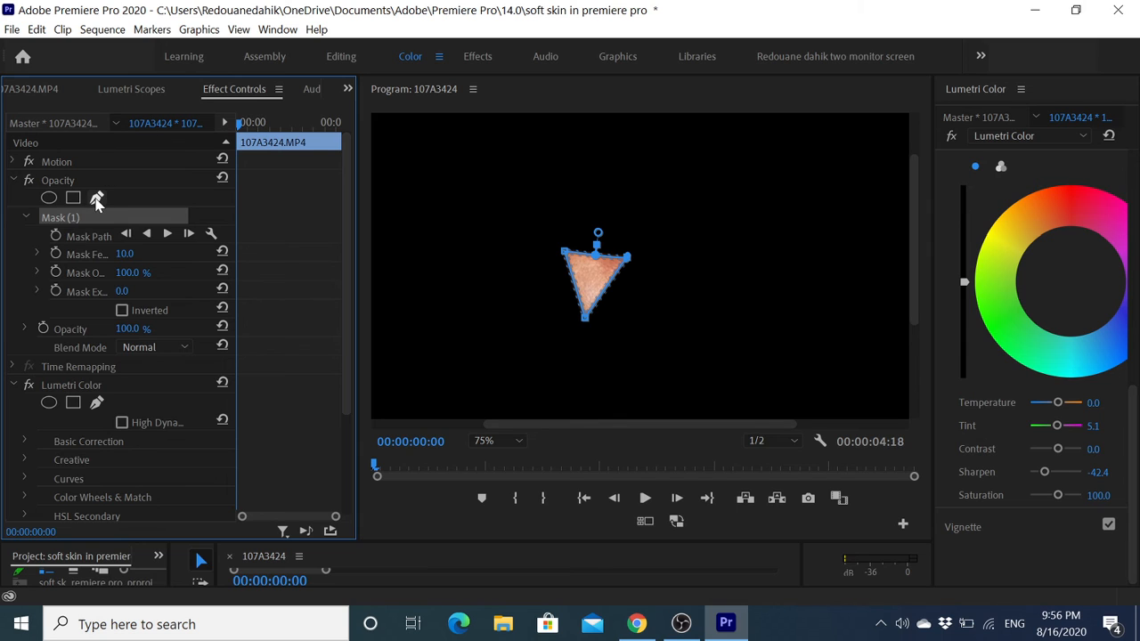
# - Add a second free-draw mask to the clip's Opacity effect with the Pen tool
pyautogui.click(129, 91)
pyautogui.click(228, 92)
pyautogui.click(97, 200)
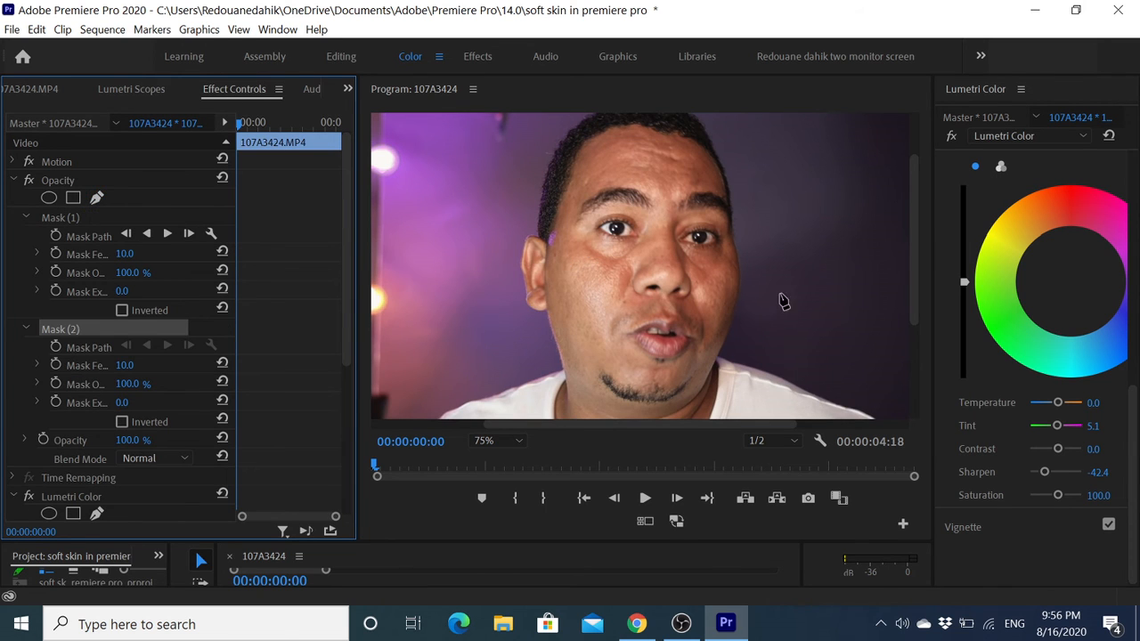
# - Compare the face before and after the correction by bypassing and re-enabling the clip's Lumetri Color effect twice
pyautogui.moveTo(915, 267); pyautogui.dragTo(914, 259)
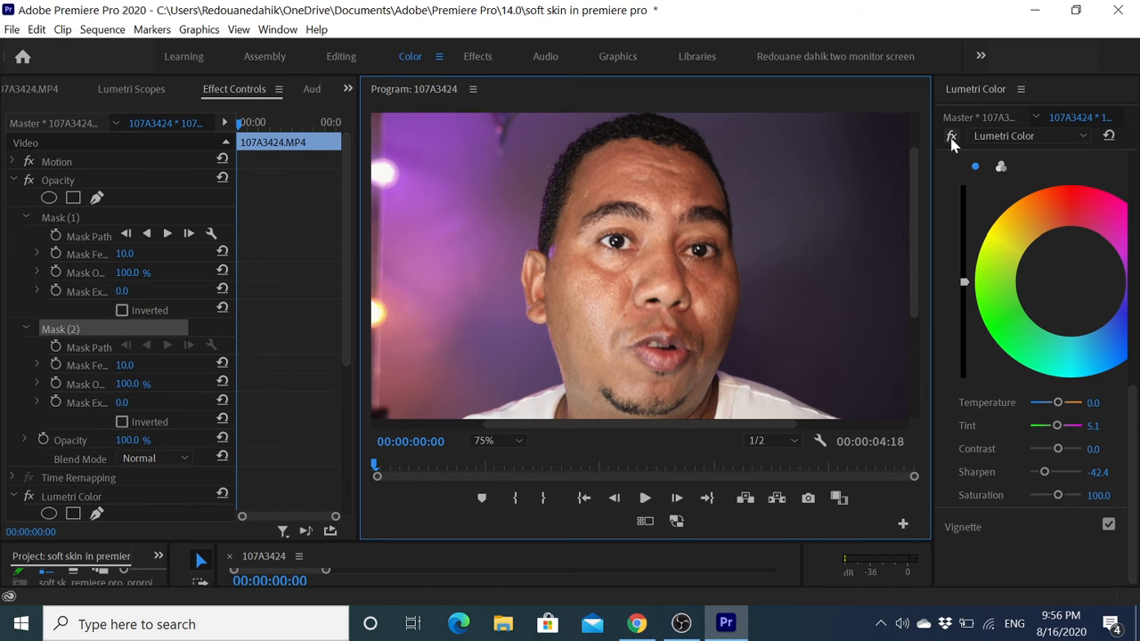
pyautogui.click(951, 141)
pyautogui.click(951, 138)
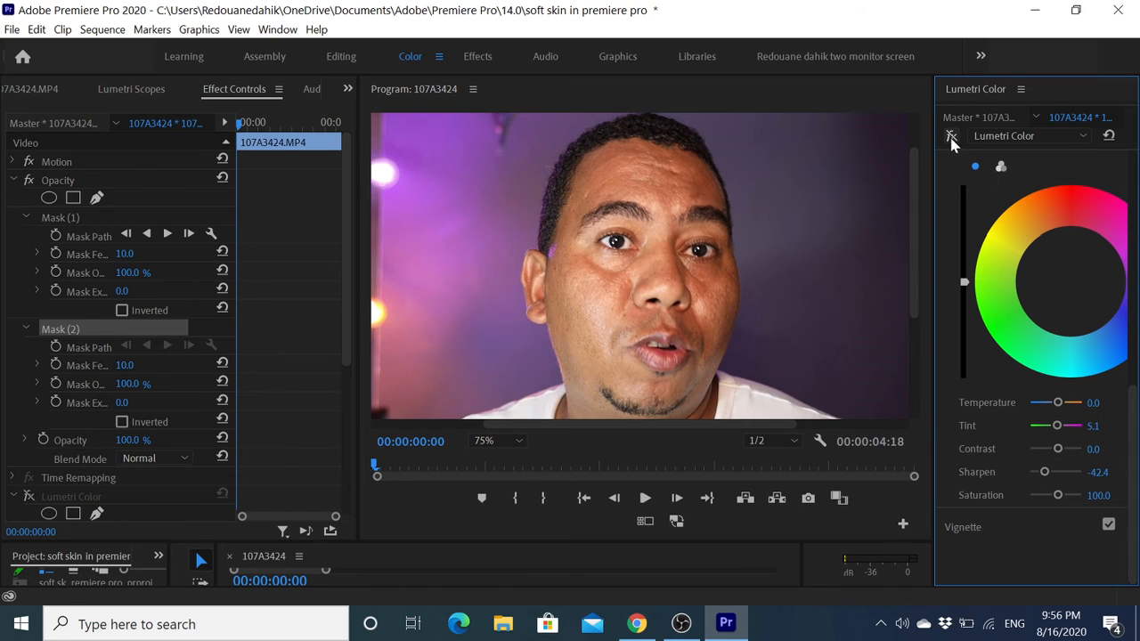
pyautogui.click(951, 138)
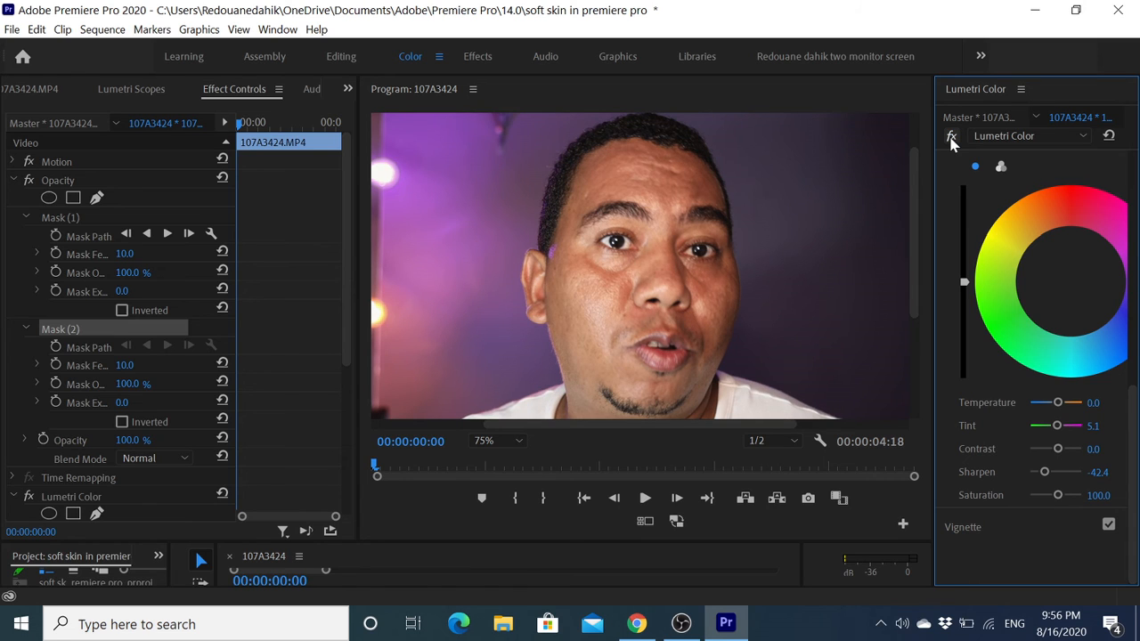
pyautogui.click(951, 138)
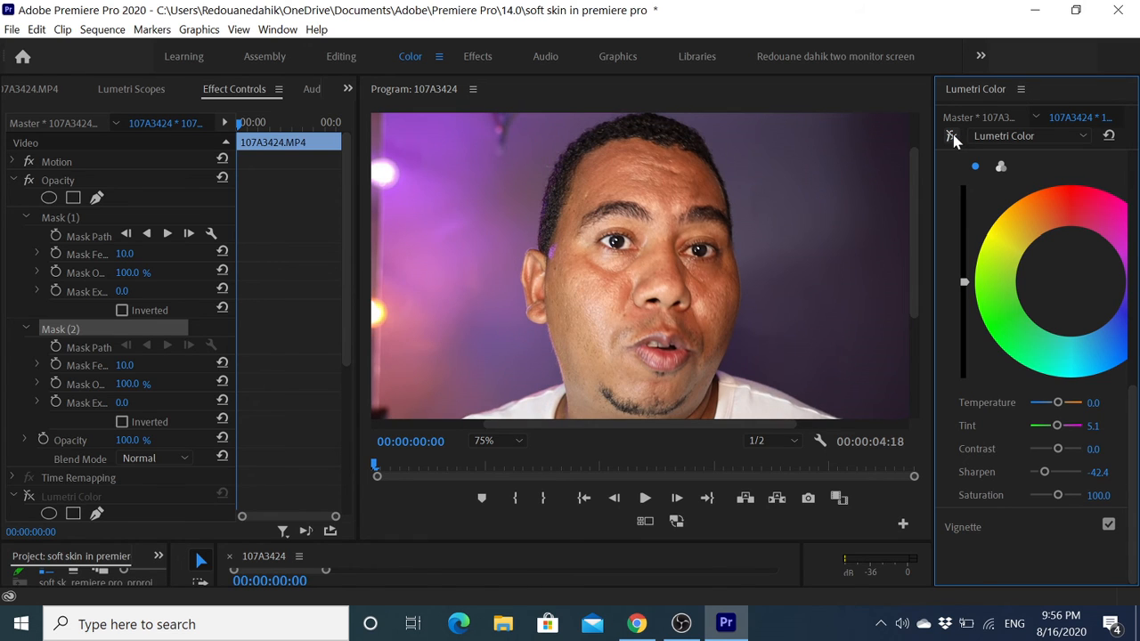
pyautogui.click(952, 138)
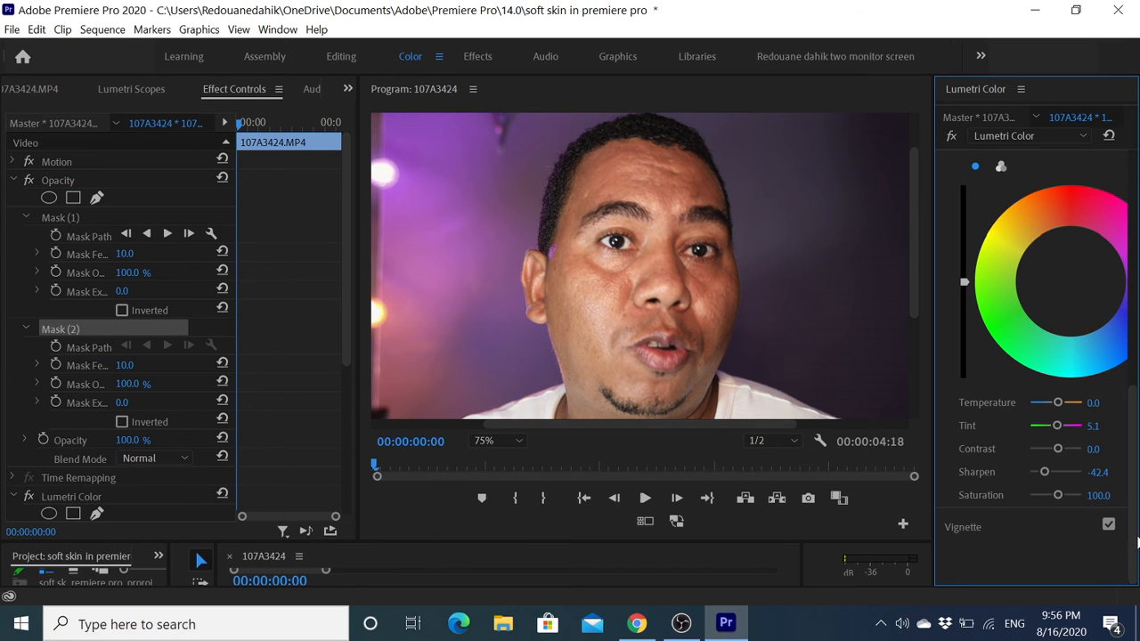
# - Check which skin areas the HSL Secondary key selects with the Color/Gray preview, and return to the normal image
pyautogui.scroll(5, 1135, 535)
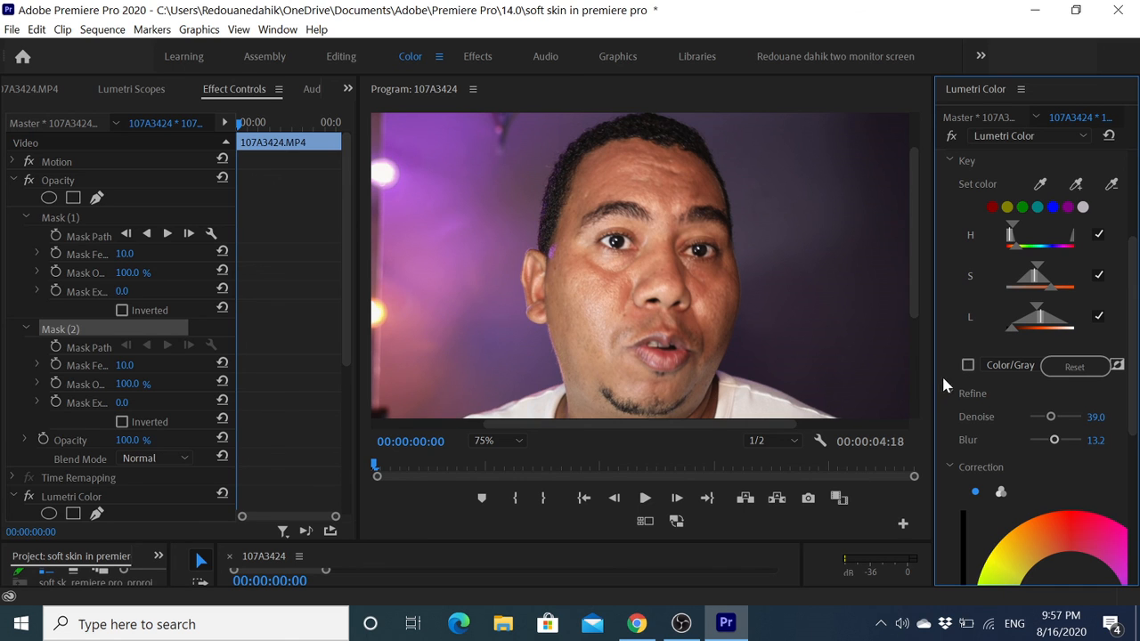
pyautogui.click(970, 365)
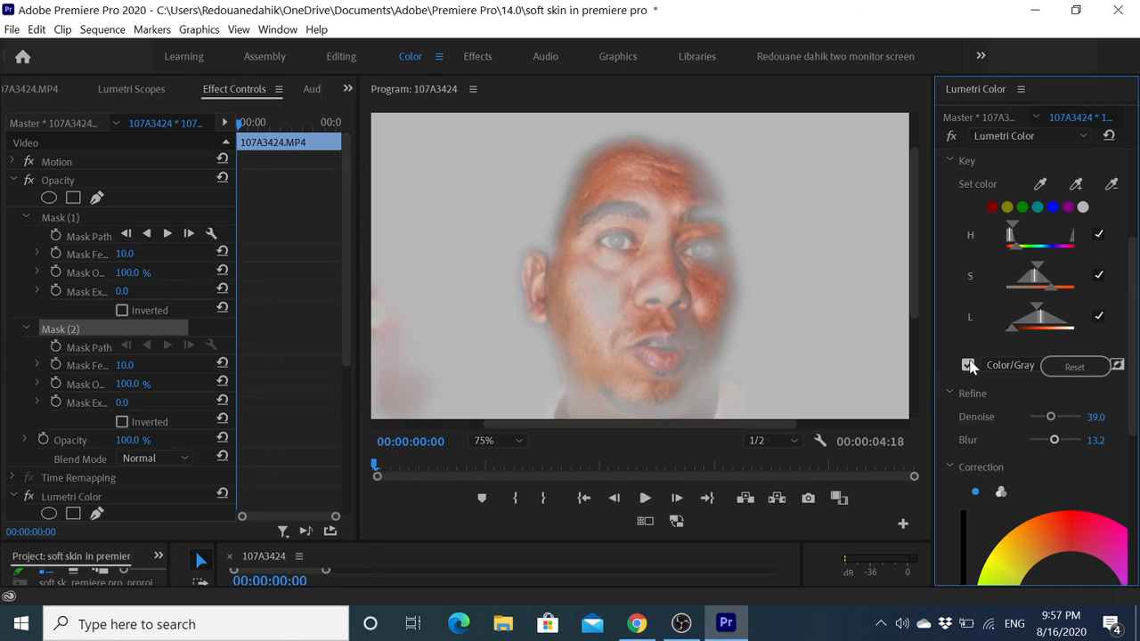
pyautogui.click(968, 365)
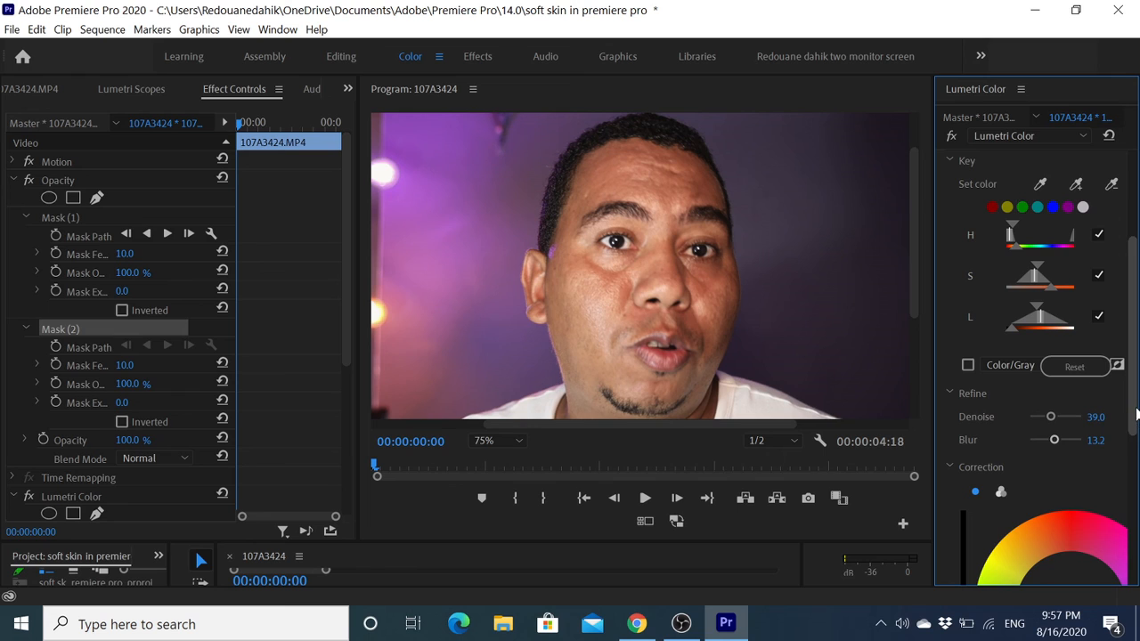
pyautogui.scroll(-1, 1137, 412)
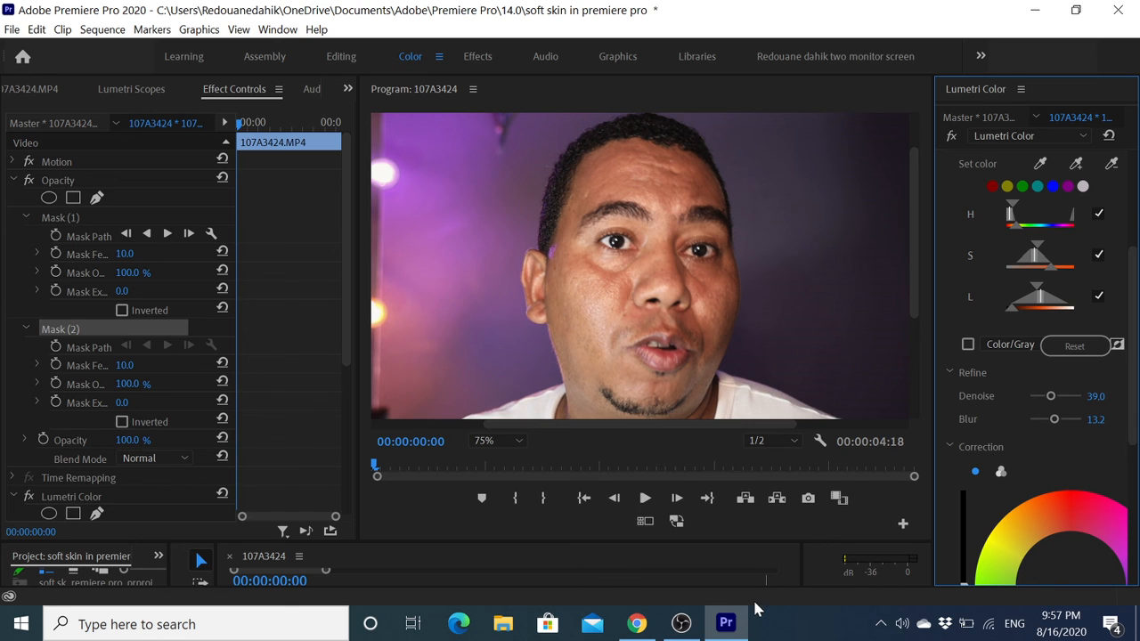
pyautogui.moveTo(681, 623)
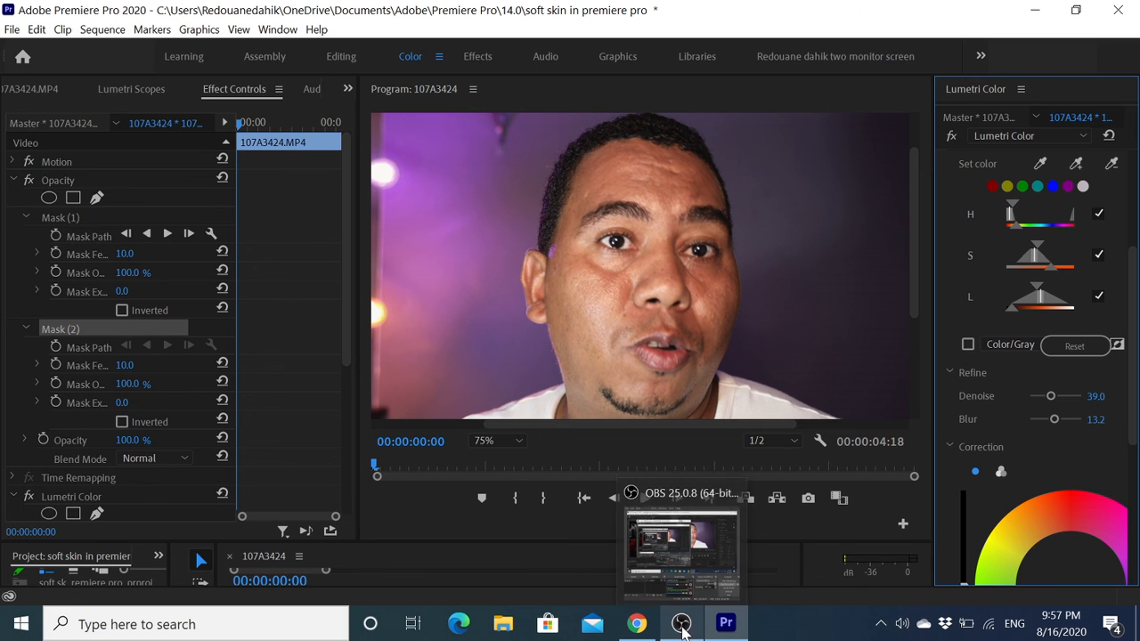